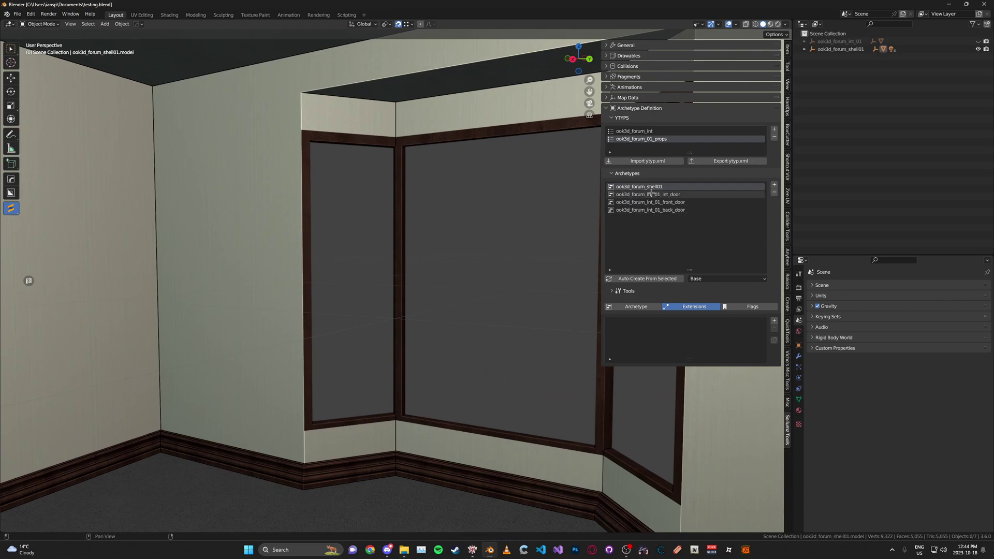
# Add an extension to the ook3d_forum_shell01 archetype, set its type to Light Shaft, and save the file.
pyautogui.moveTo(522, 215); pyautogui.dragTo(458, 228, button='middle')
pyautogui.hotkey('ctrl', 's')
pyautogui.keyDown('alt'); pyautogui.middleClick(399, 195); pyautogui.keyUp('alt')
pyautogui.moveTo(399, 196); pyautogui.dragTo(449, 203, button='middle')
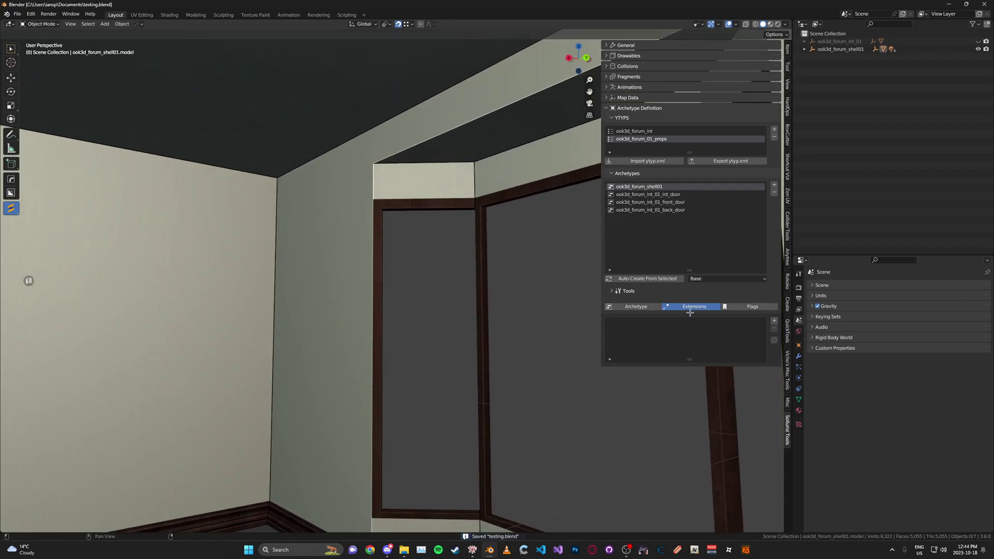
pyautogui.click(773, 321)
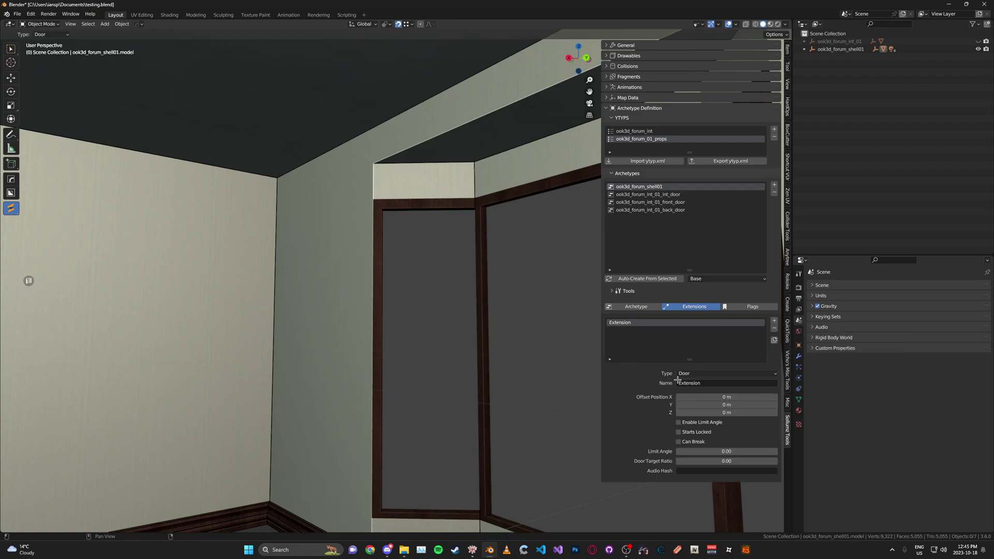
pyautogui.click(700, 373)
pyautogui.click(709, 442)
pyautogui.hotkey('ctrl', 's')
pyautogui.scroll(-5, 660, 362)
pyautogui.moveTo(555, 344); pyautogui.dragTo(514, 333, button='middle')
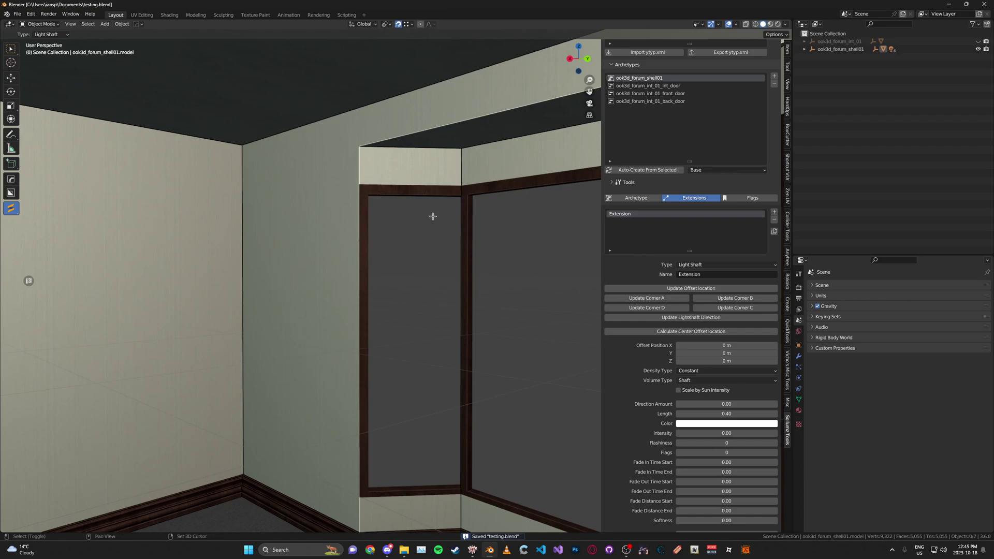
# Set light shaft corners A and B from the two upper vertices of the bay window's left pane opening.
pyautogui.scroll(4, 430, 218)
pyautogui.press('Tab')
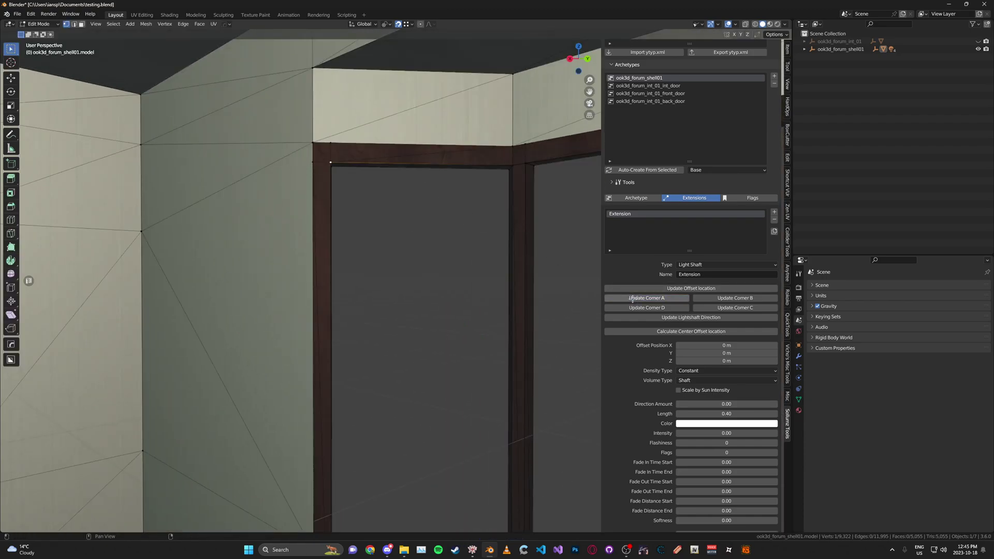
pyautogui.moveTo(339, 169); pyautogui.dragTo(426, 207, button='middle')
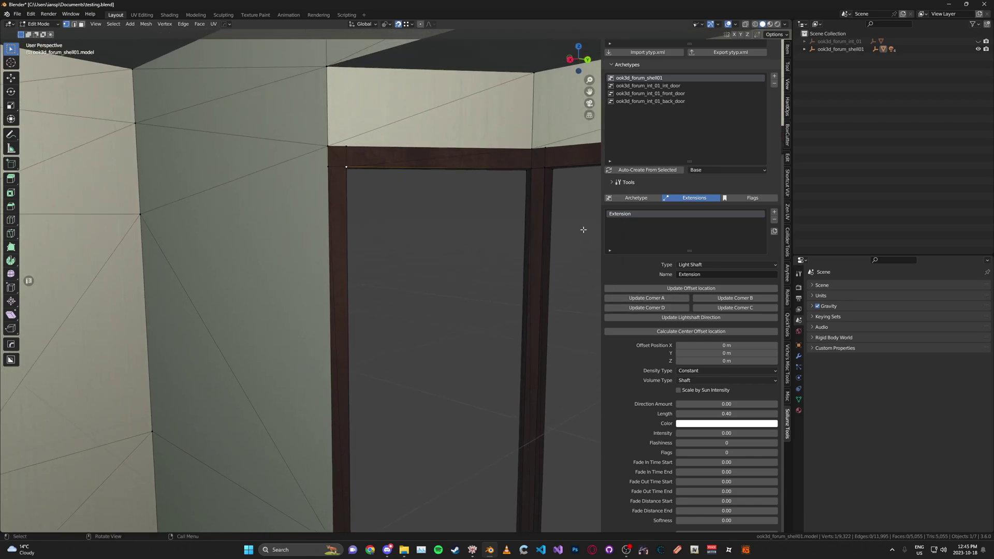
pyautogui.moveTo(523, 196); pyautogui.dragTo(378, 183, button='middle')
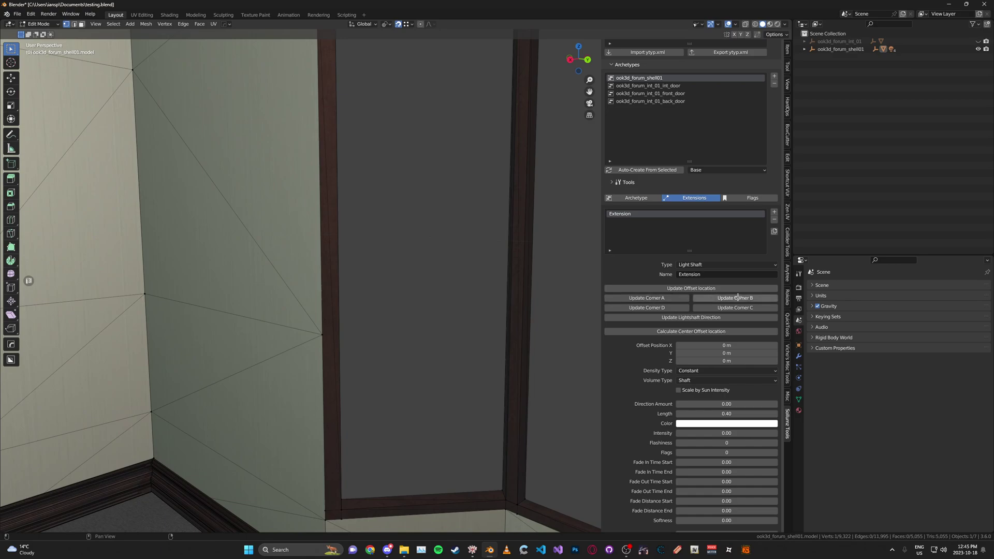
pyautogui.moveTo(466, 466); pyautogui.dragTo(412, 292, button='middle')
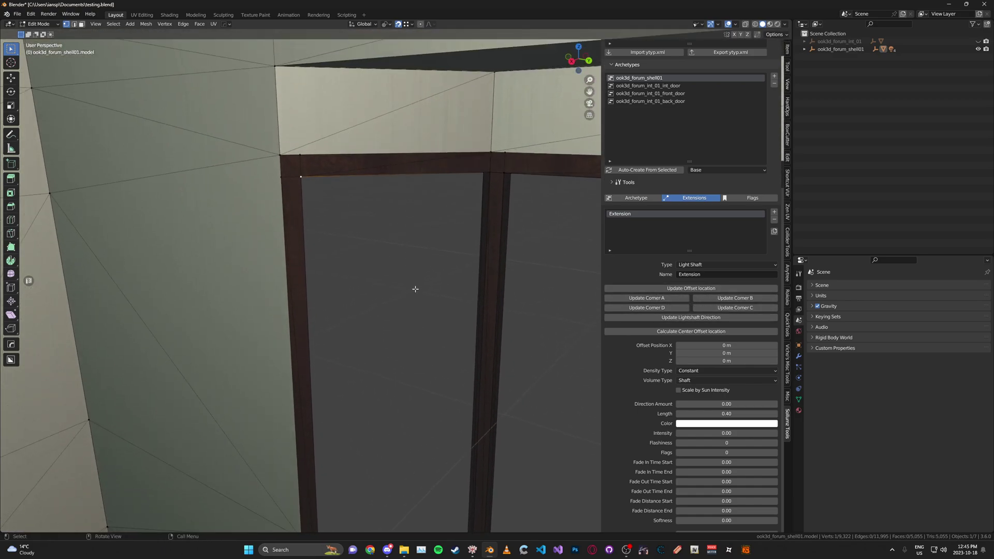
# Set light shaft corners D and C from the lower-left and lower-right vertices of the same pane opening.
pyautogui.moveTo(333, 346); pyautogui.dragTo(352, 396, button='middle')
pyautogui.click(658, 308)
pyautogui.click(490, 408)
pyautogui.click(714, 308)
pyautogui.moveTo(490, 340); pyautogui.dragTo(516, 348, button='middle')
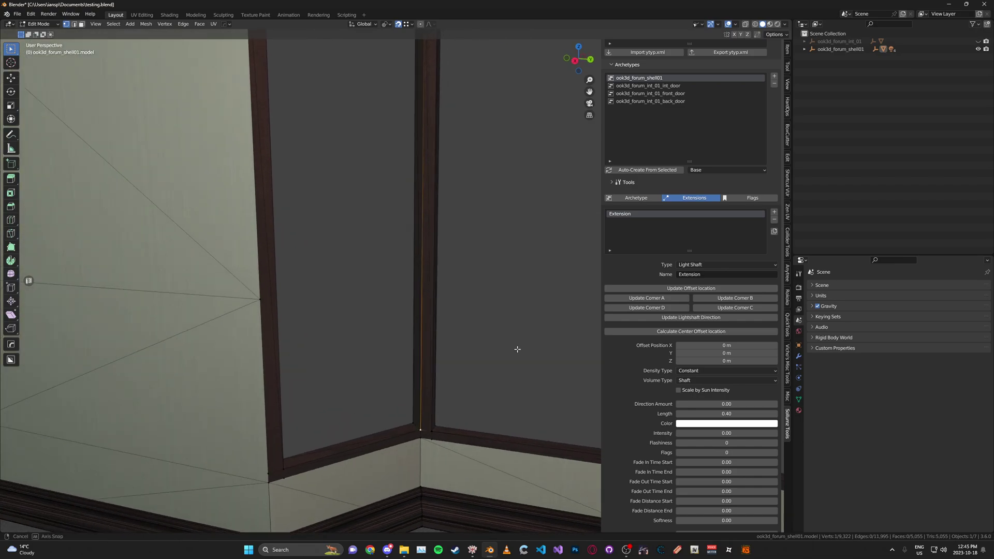
# Calculate the light shaft's center offset location, return to Object Mode, and save the file.
pyautogui.click(627, 331)
pyautogui.press('Tab')
pyautogui.hotkey('ctrl', 's')
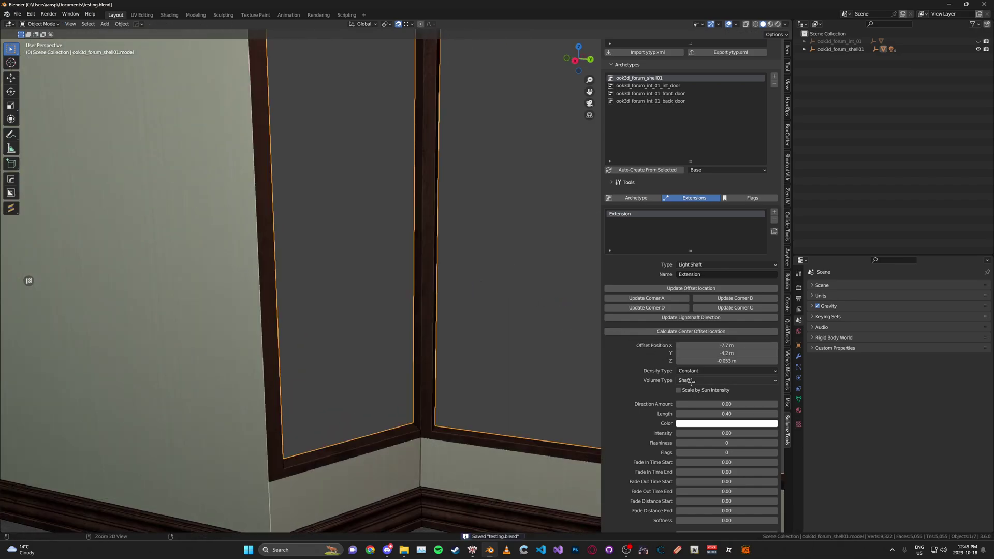
# Set the light shaft's length to 3 and save the file.
pyautogui.scroll(-3, 687, 381)
pyautogui.click(714, 367)
pyautogui.write('3')
pyautogui.press('Return')
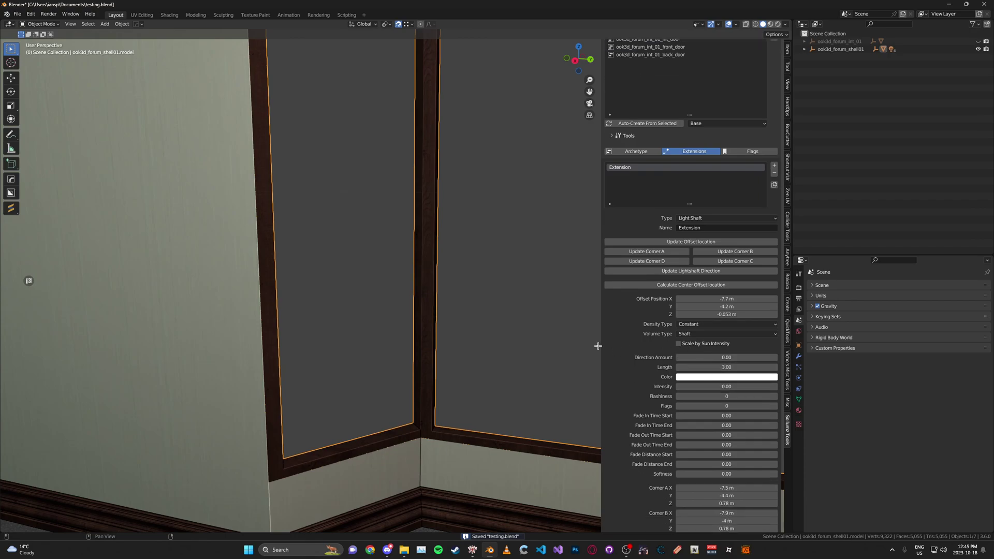
pyautogui.scroll(-2, 504, 320)
pyautogui.hotkey('ctrl', 's')
pyautogui.scroll(-2, 448, 287)
pyautogui.moveTo(461, 253)
pyautogui.keyDown('shift'); pyautogui.mouseDown(button='middle')
pyautogui.moveTo(448, 287)
pyautogui.moveTo(469, 258)
pyautogui.mouseUp(button='middle'); pyautogui.keyUp('shift')
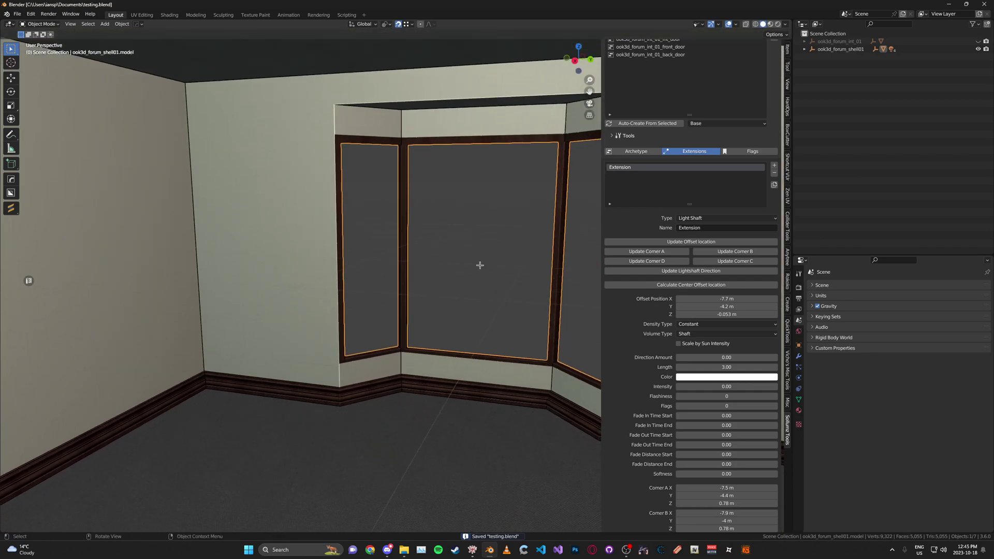
# Show the extension gizmo and shift the light shaft along its Y axis to align it with the left pane.
pyautogui.click(16, 207)
pyautogui.moveTo(254, 260); pyautogui.dragTo(345, 285, button='middle')
pyautogui.scroll(1, 410, 264)
pyautogui.scroll(1, 330, 240)
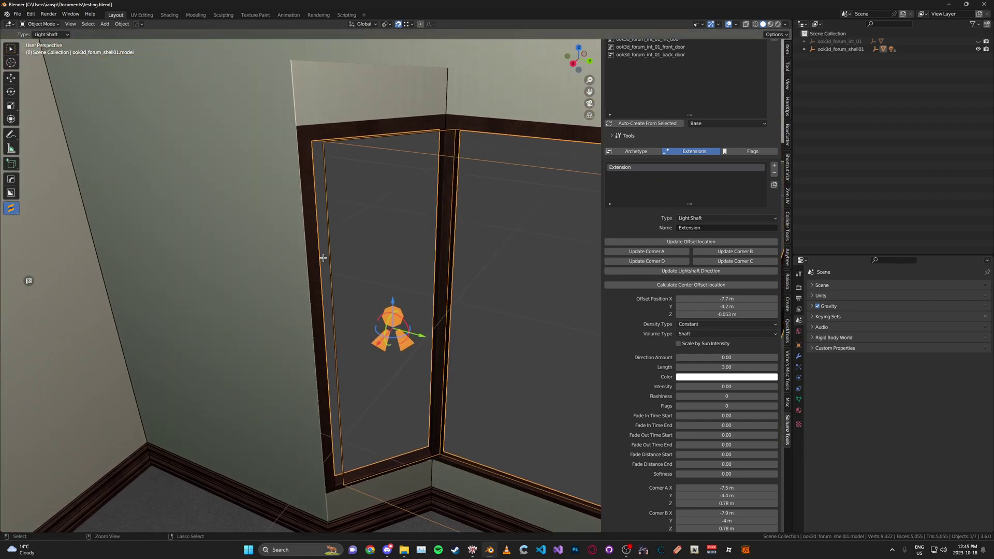
pyautogui.scroll(2, 326, 204)
pyautogui.keyDown('shift'); pyautogui.moveTo(326, 226); pyautogui.dragTo(305, 227, button='middle'); pyautogui.keyUp('shift')
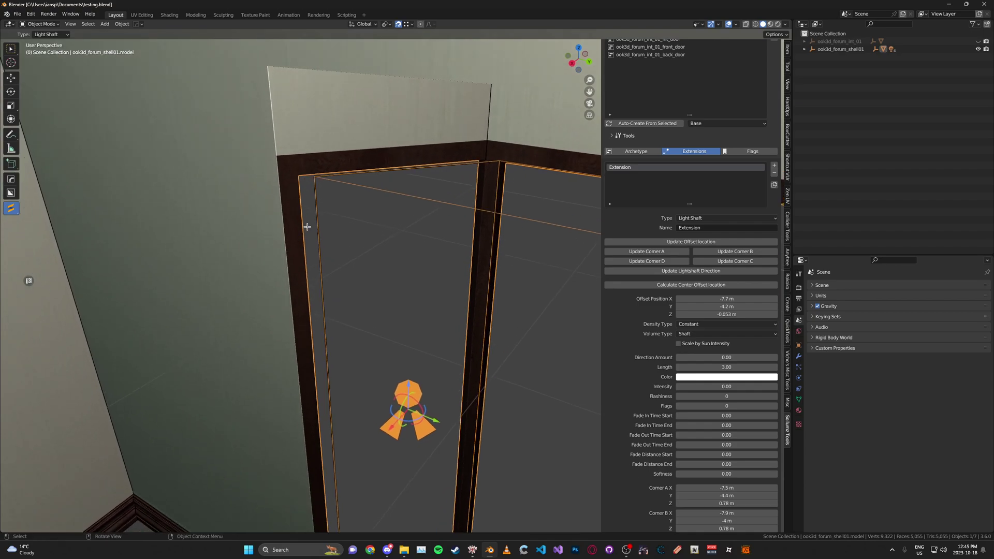
pyautogui.moveTo(429, 419); pyautogui.dragTo(381, 425)
# Reassign corners B, D and C of the light shaft from the outer frame vertices of the left pane.
pyautogui.press('Tab')
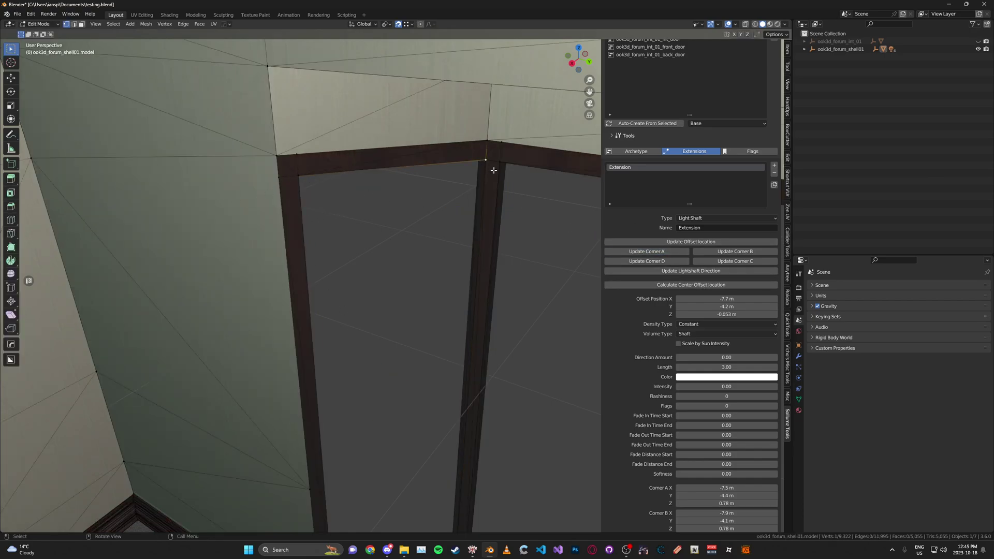
pyautogui.click(706, 253)
pyautogui.keyDown('shift'); pyautogui.moveTo(363, 379); pyautogui.dragTo(378, 234, button='middle'); pyautogui.keyUp('shift')
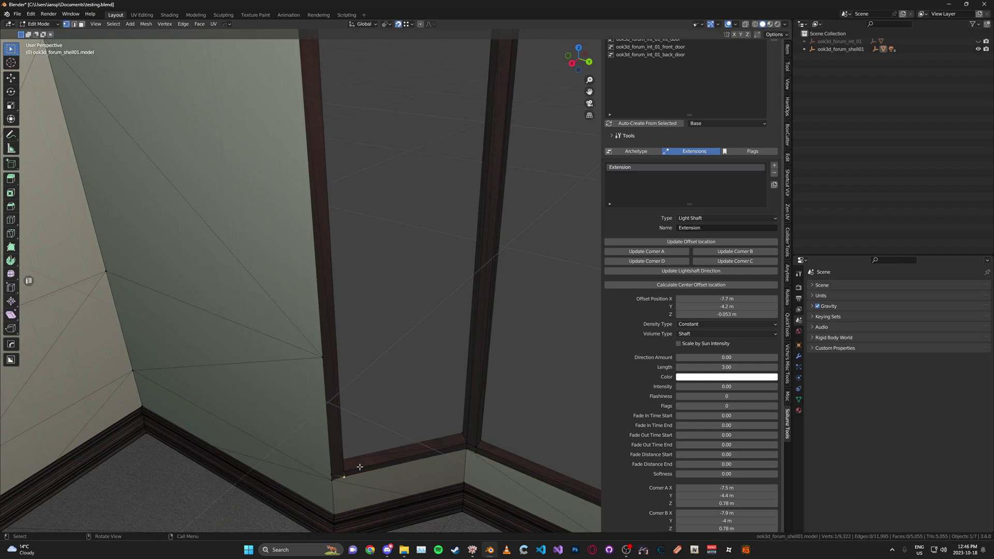
pyautogui.click(647, 261)
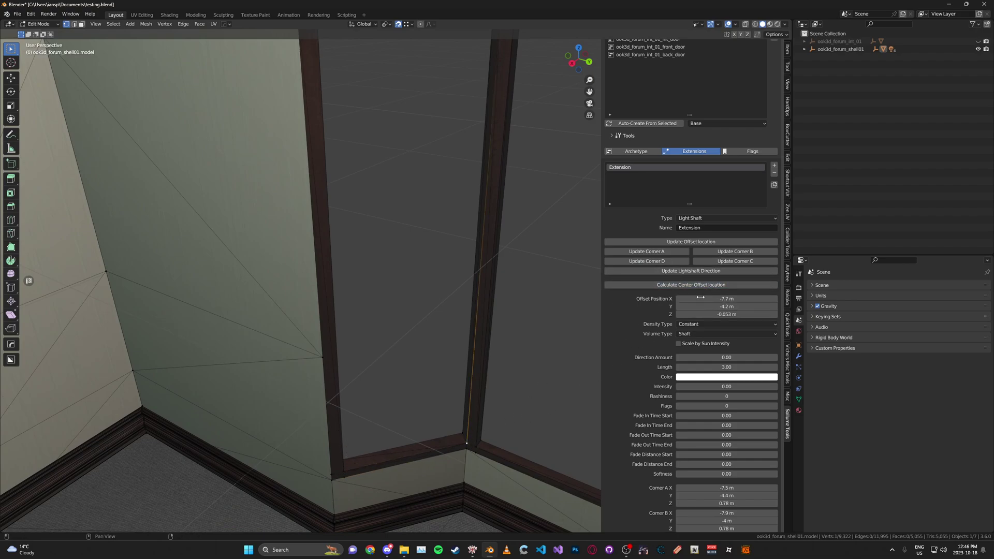
pyautogui.press('Tab')
# Move the light shaft with the extension gizmo until its outline fits the left pane's frame, and save the file.
pyautogui.click(12, 208)
pyautogui.scroll(-3, 308, 235)
pyautogui.moveTo(309, 235); pyautogui.dragTo(392, 292, button='middle')
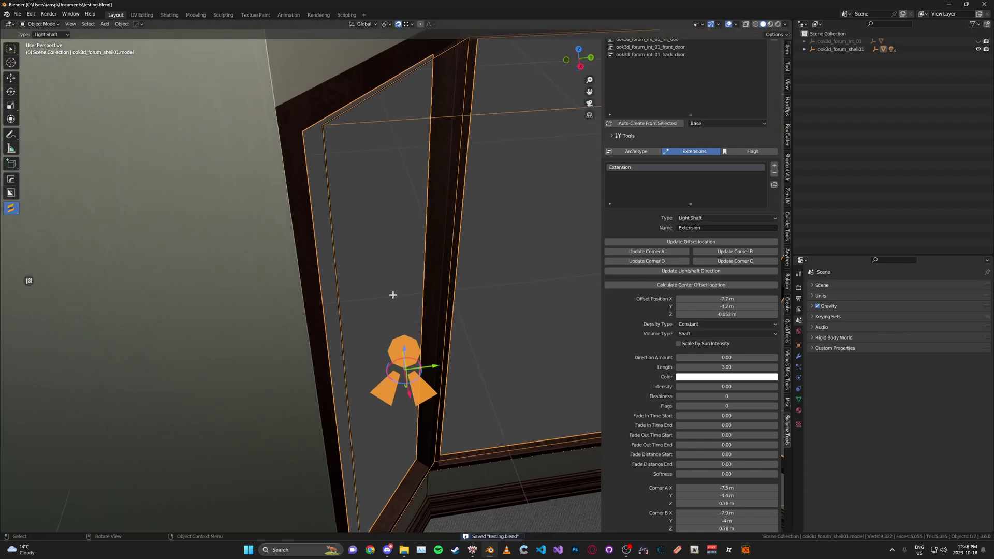
pyautogui.moveTo(422, 367); pyautogui.dragTo(422, 372, button='middle')
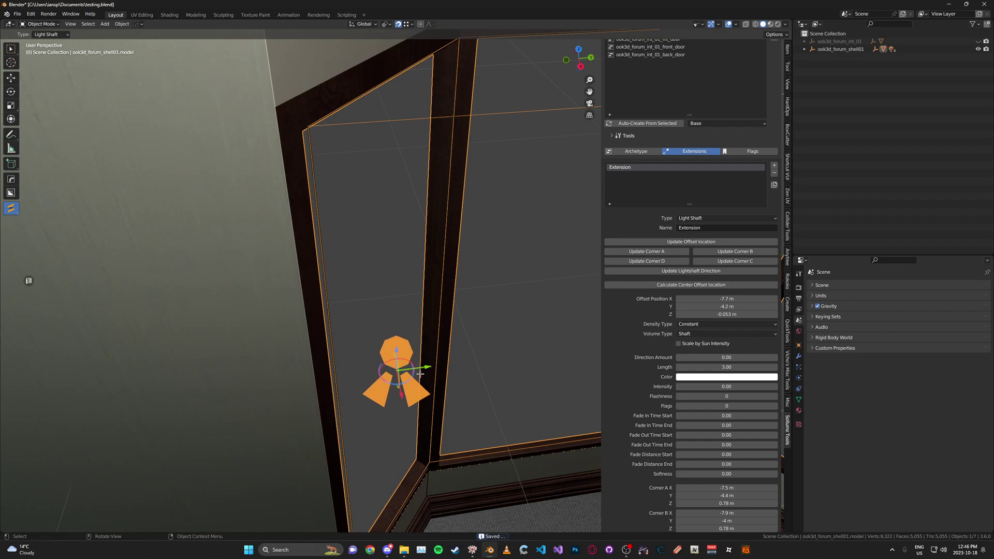
pyautogui.moveTo(401, 393)
pyautogui.mouseDown()
pyautogui.moveTo(426, 374)
pyautogui.moveTo(401, 395)
pyautogui.mouseUp()
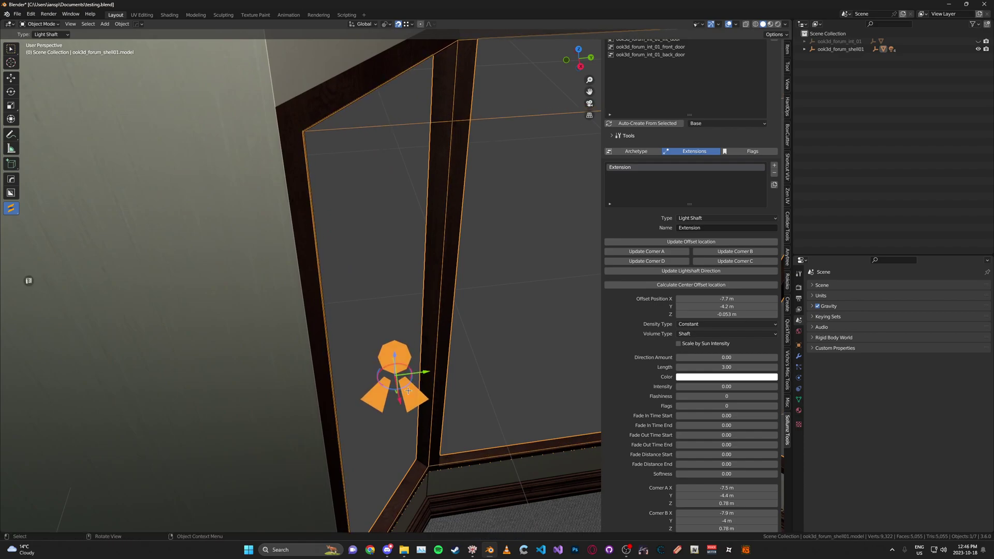
pyautogui.hotkey('ctrl', 's')
# Nudge the light shaft again for a closer fit against the left pane's frame, and save the file.
pyautogui.moveTo(422, 372); pyautogui.dragTo(365, 327, button='middle')
pyautogui.keyDown('shift'); pyautogui.moveTo(301, 311); pyautogui.dragTo(379, 299, button='middle'); pyautogui.keyUp('shift')
pyautogui.scroll(6, 340, 293)
pyautogui.moveTo(435, 107); pyautogui.dragTo(392, 107)
pyautogui.hotkey('ctrl', 's')
pyautogui.scroll(-5, 346, 276)
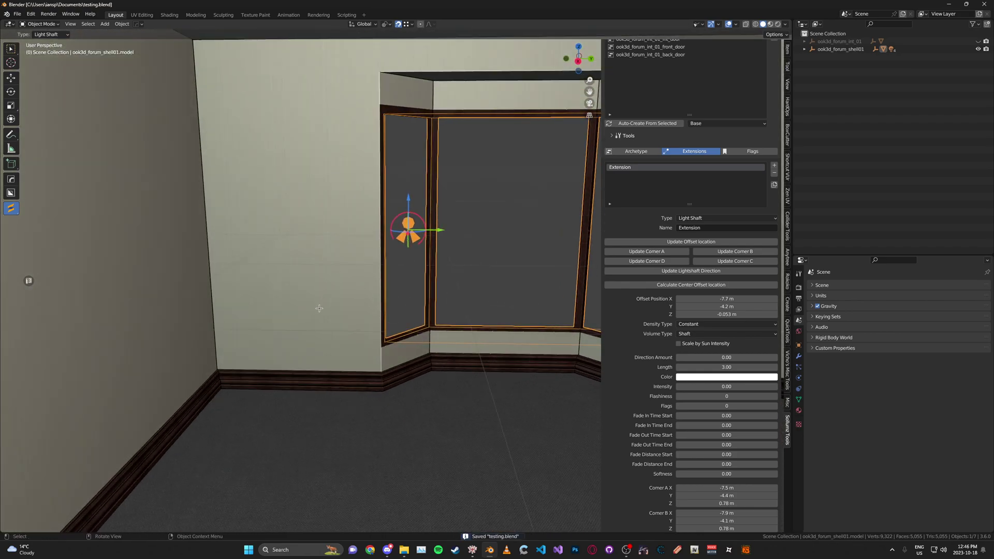
# Update the light shaft direction from a floor vertex in front of the bay window, and save the file.
pyautogui.scroll(-8, 319, 308)
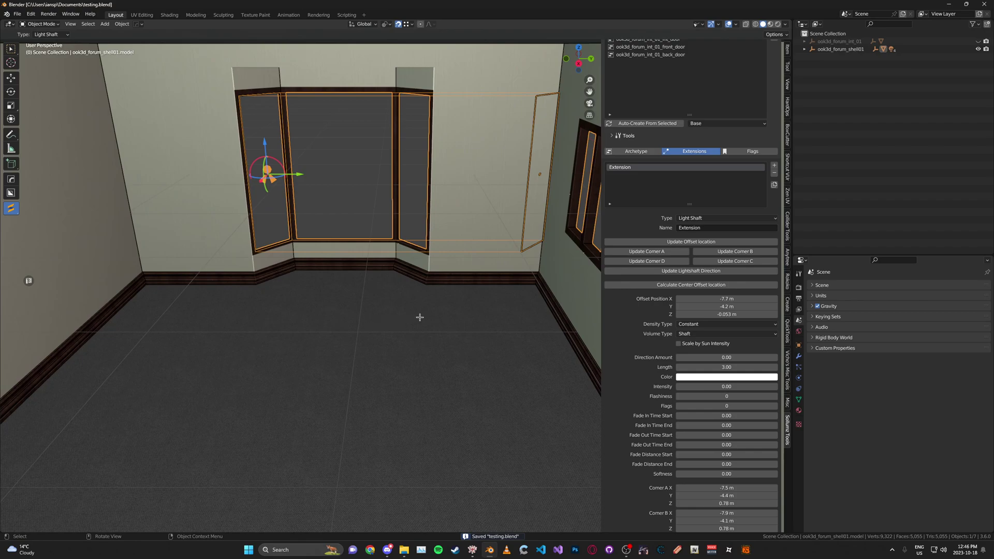
pyautogui.keyDown('shift'); pyautogui.moveTo(362, 356); pyautogui.dragTo(392, 247, button='middle'); pyautogui.keyUp('shift')
pyautogui.moveTo(392, 246); pyautogui.dragTo(373, 242, button='middle')
pyautogui.press('Tab')
pyautogui.click(404, 356)
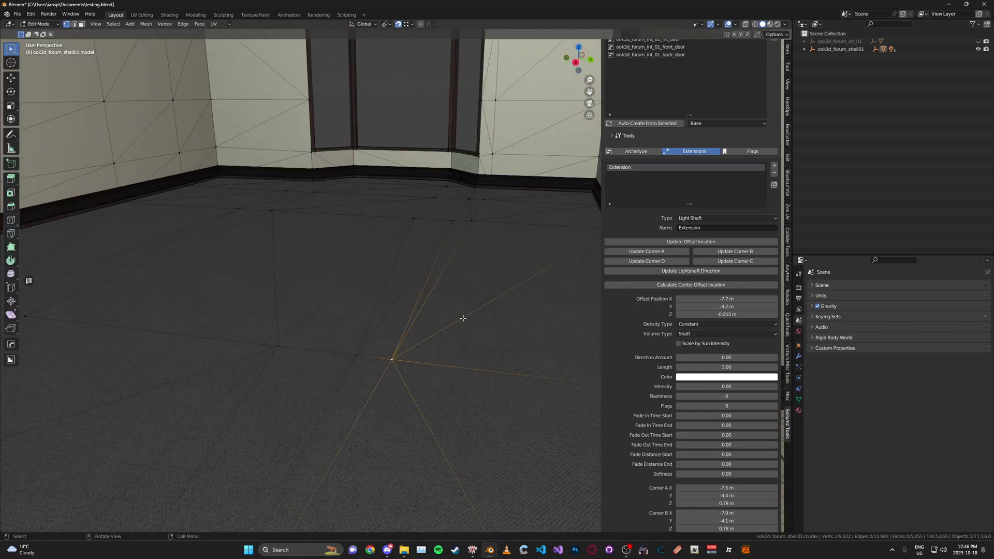
pyautogui.click(666, 273)
pyautogui.press('Tab')
pyautogui.hotkey('ctrl', 's')
pyautogui.hotkey('ctrl', 's')
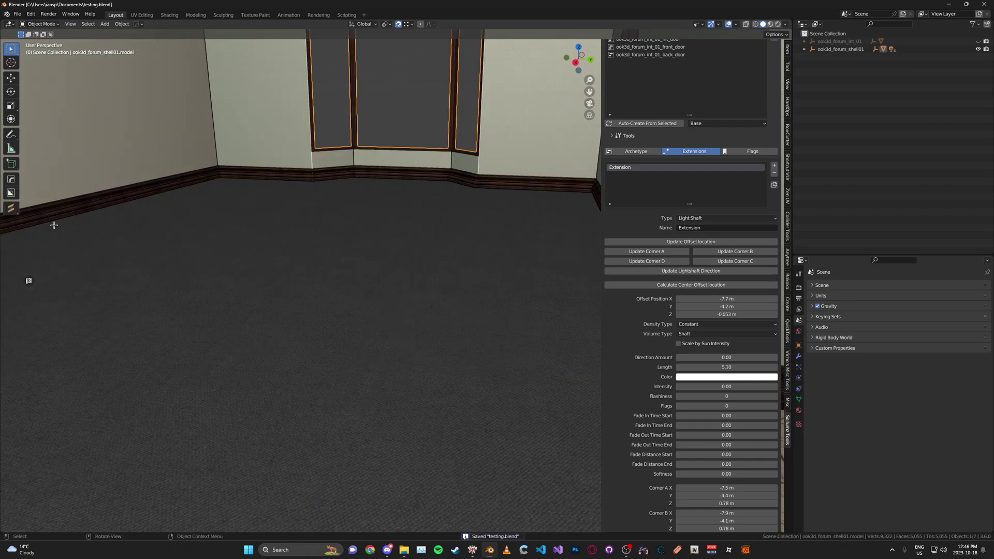
# Show the extension gizmo, reposition the light shaft's far end, fine-tune its placement in the pane, and save the file.
pyautogui.click(14, 207)
pyautogui.moveTo(486, 235); pyautogui.dragTo(501, 287, button='middle')
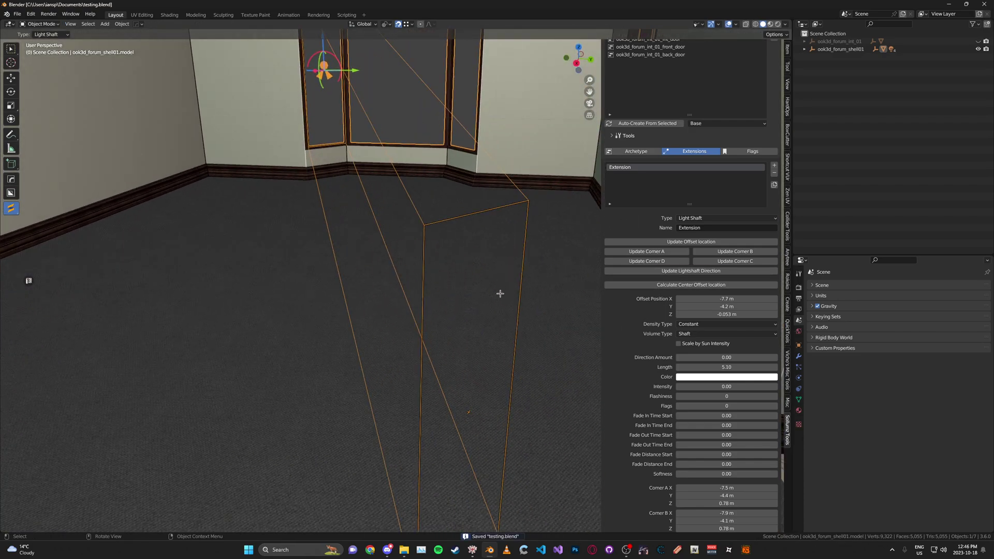
pyautogui.keyDown('alt'); pyautogui.moveTo(481, 331); pyautogui.dragTo(543, 317, button='middle'); pyautogui.keyUp('alt')
pyautogui.moveTo(482, 191); pyautogui.dragTo(415, 181)
pyautogui.moveTo(295, 107); pyautogui.dragTo(305, 156, button='middle')
pyautogui.moveTo(322, 98); pyautogui.dragTo(323, 96)
pyautogui.hotkey('ctrl', 's')
# Move the light shaft's end point sideways toward the pane's line in the right orthographic view.
pyautogui.scroll(-5, 404, 151)
pyautogui.keyDown('alt'); pyautogui.moveTo(406, 155); pyautogui.dragTo(434, 173, button='middle'); pyautogui.keyUp('alt')
pyautogui.scroll(4, 434, 173)
pyautogui.press('g')
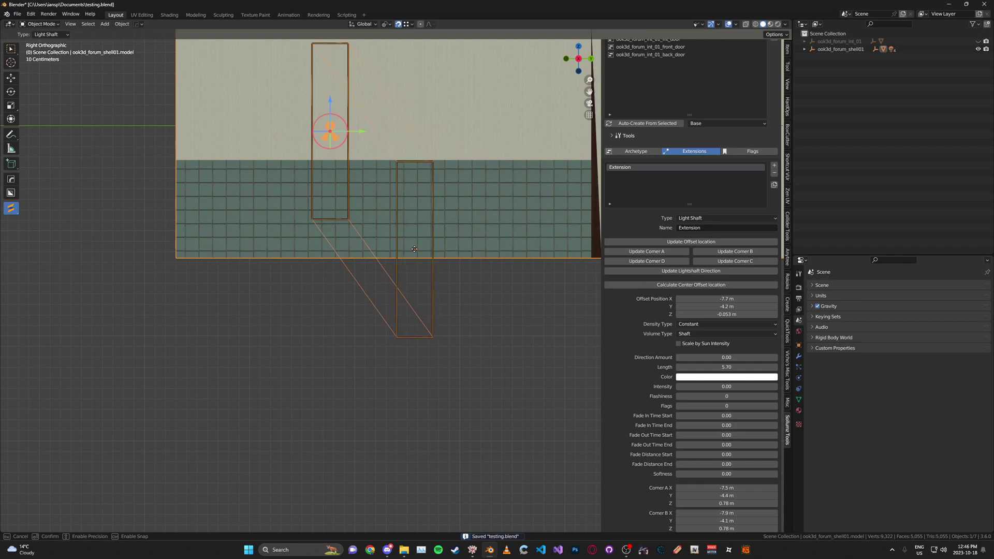
pyautogui.click(383, 247)
pyautogui.moveTo(384, 247); pyautogui.dragTo(446, 165, button='middle')
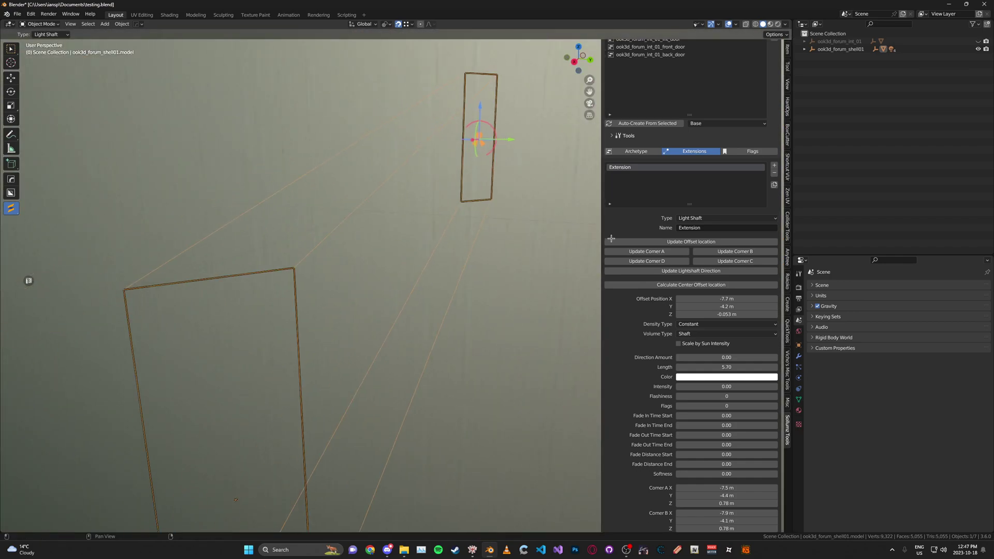
# Shorten the light shaft to a length of 4.37 and adjust its end point in the right orthographic view.
pyautogui.moveTo(701, 367); pyautogui.dragTo(633, 367)
pyautogui.press('KP_3')
pyautogui.press('g')
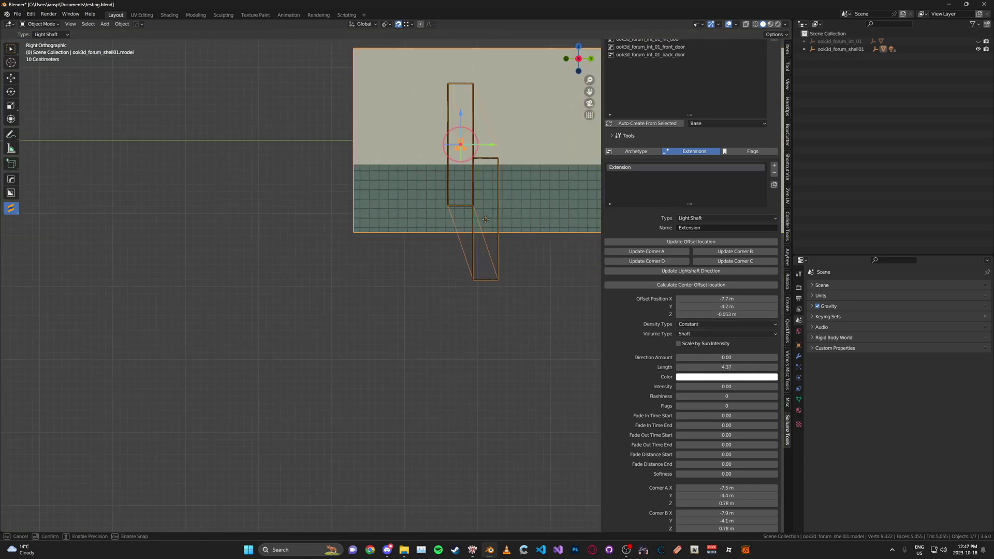
pyautogui.click(486, 243)
pyautogui.moveTo(486, 243); pyautogui.dragTo(466, 243, button='middle')
# Shorten the light shaft to 3.00, readjust its end point in the right orthographic view, and save the file.
pyautogui.moveTo(725, 367); pyautogui.dragTo(679, 367)
pyautogui.press('KP_3')
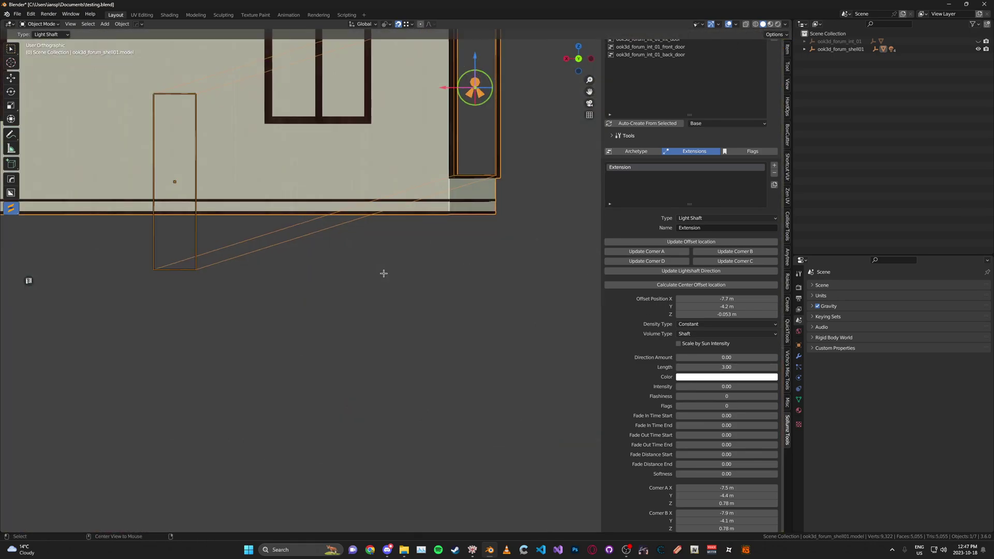
pyautogui.scroll(3, 423, 216)
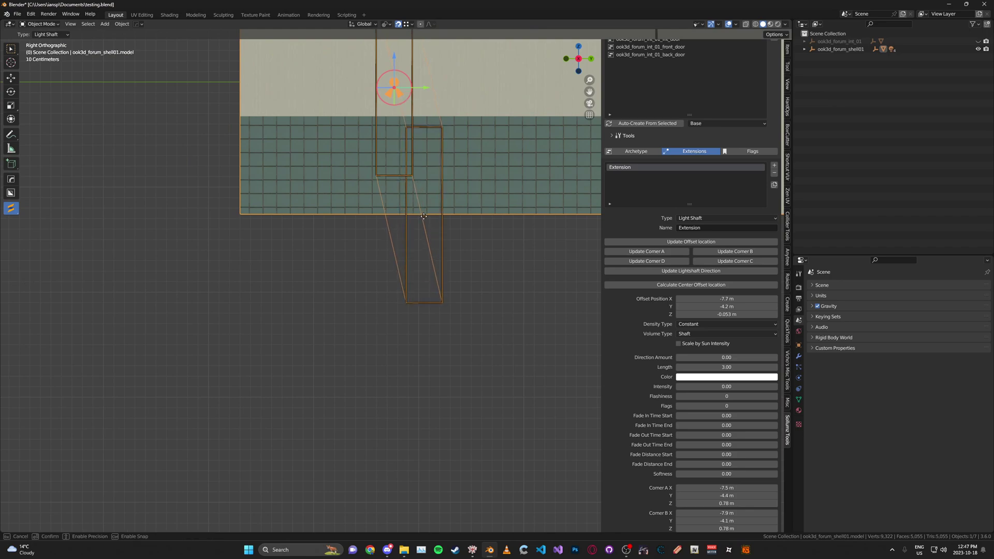
pyautogui.moveTo(473, 204); pyautogui.dragTo(415, 210, button='middle')
pyautogui.hotkey('ctrl', 's')
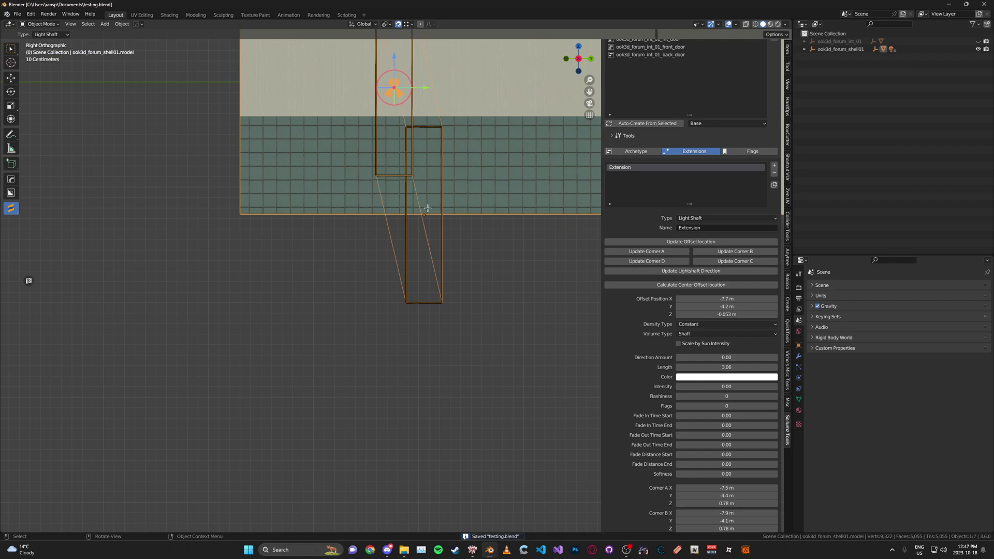
# Lower the light shaft's end point to give a length of about 3.14, and save the file.
pyautogui.keyDown('ctrl'); pyautogui.moveTo(426, 222); pyautogui.dragTo(429, 250); pyautogui.keyUp('ctrl')
pyautogui.moveTo(458, 211); pyautogui.dragTo(384, 263, button='middle')
pyautogui.hotkey('ctrl', 's')
# Rename the light shaft extension to ook3d_forum_shell01, copying the archetype's name.
pyautogui.scroll(3, 648, 122)
pyautogui.doubleClick(639, 94)
pyautogui.press('Escape')
pyautogui.doubleClick(630, 230)
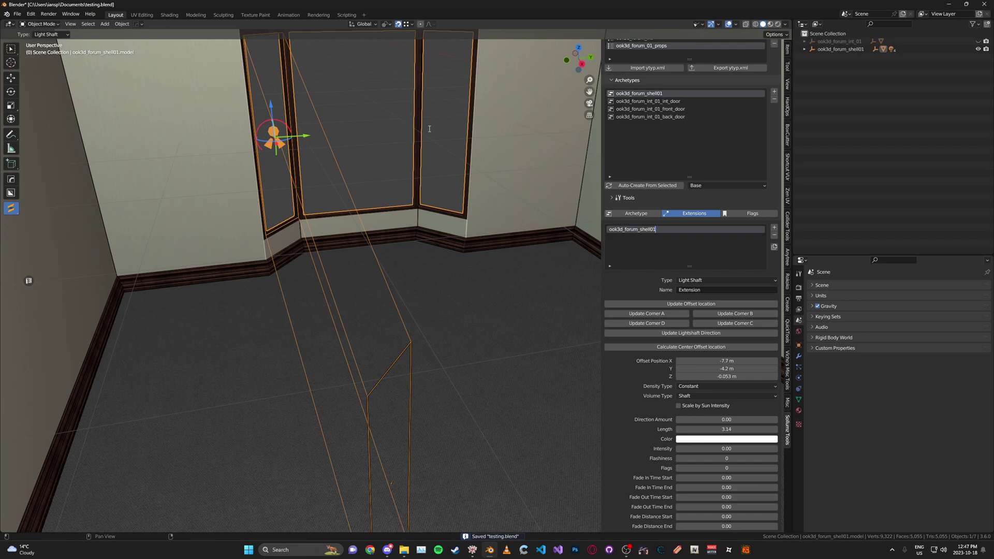
# Set the density type to Quadratic Gradient, enable Scale by Sun Intensity, and save the file.
pyautogui.scroll(-3, 711, 271)
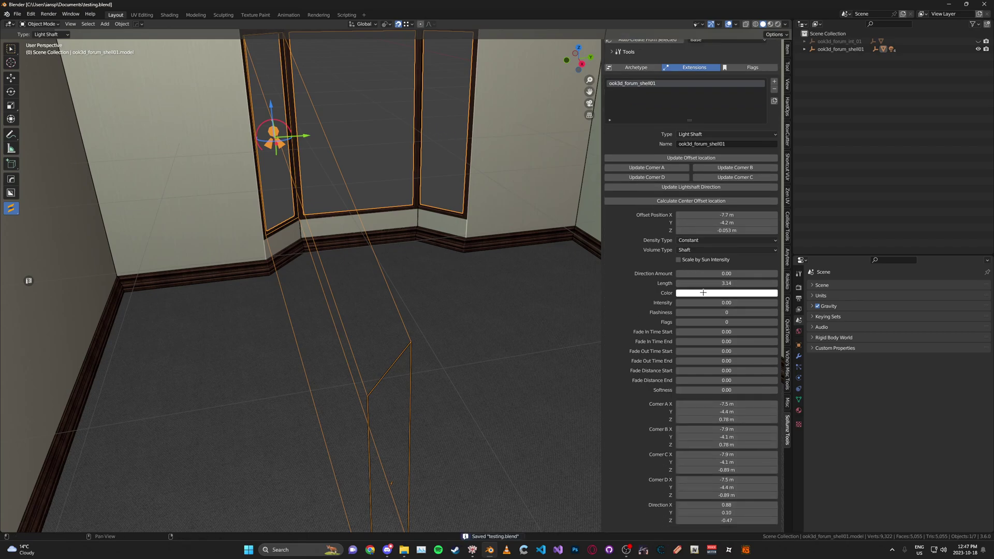
pyautogui.click(701, 240)
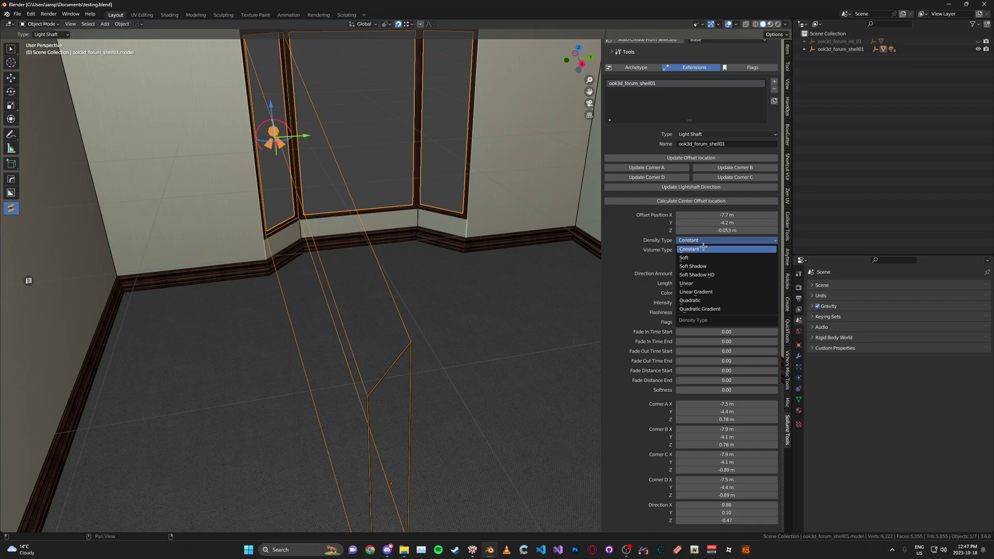
pyautogui.click(720, 308)
pyautogui.hotkey('ctrl', 's')
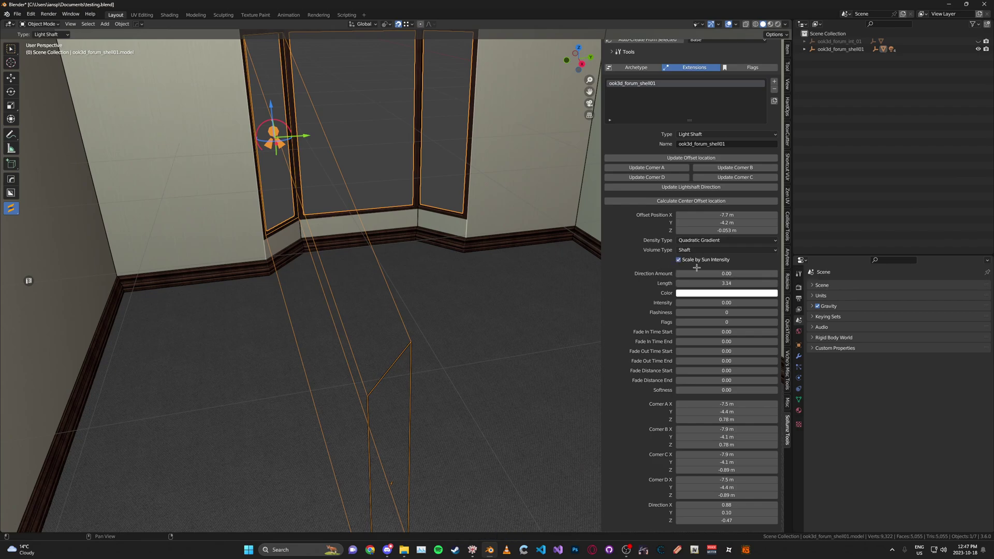
pyautogui.hotkey('ctrl', 's')
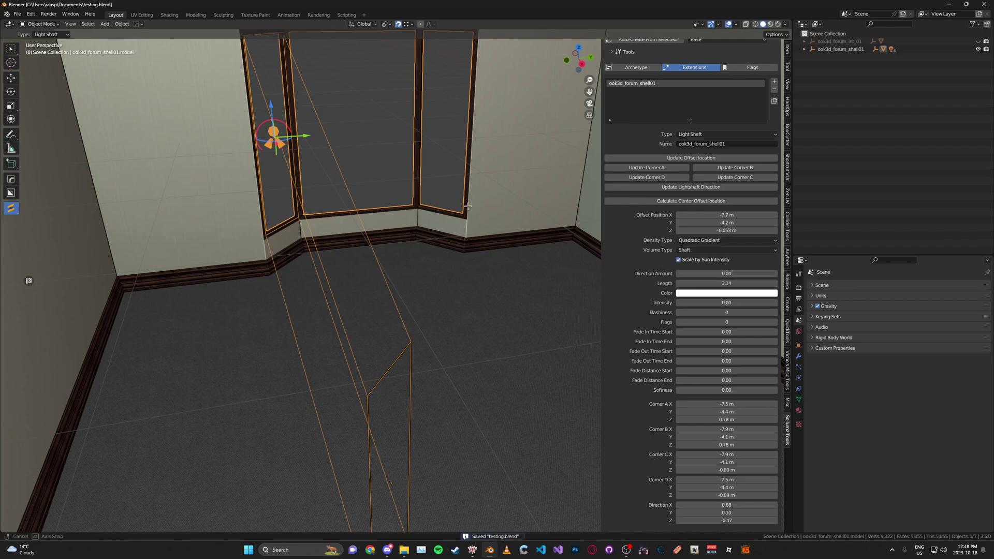
# Set the light shaft's color to a warm yellow with hue 0.110, saturation about 0.811 and value 1.000.
pyautogui.keyDown('shift'); pyautogui.moveTo(468, 207); pyautogui.dragTo(510, 256, button='middle'); pyautogui.keyUp('shift')
pyautogui.click(706, 293)
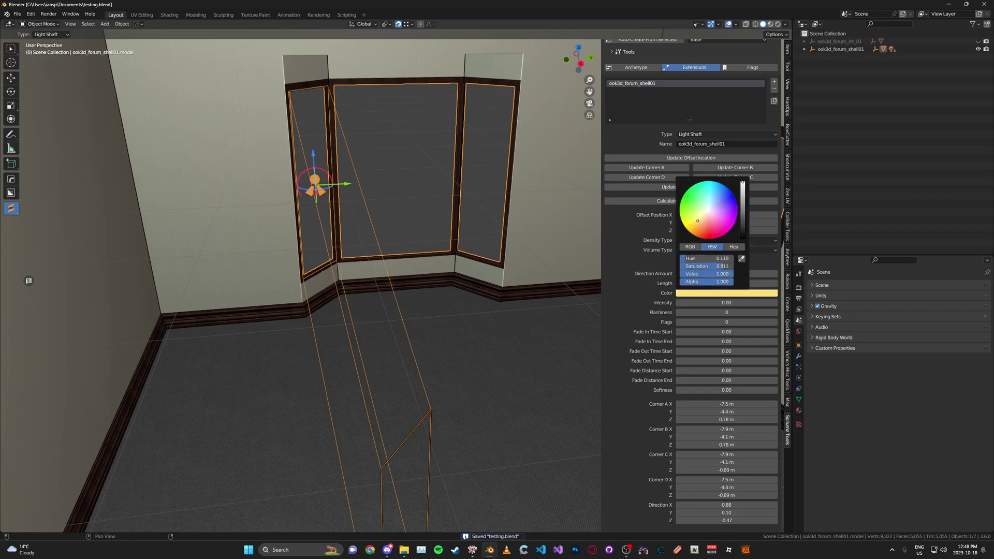
pyautogui.scroll(4, 600, 252)
# Set the light shaft's intensity to 6, raise it to 8.00, and save the file.
pyautogui.click(730, 303)
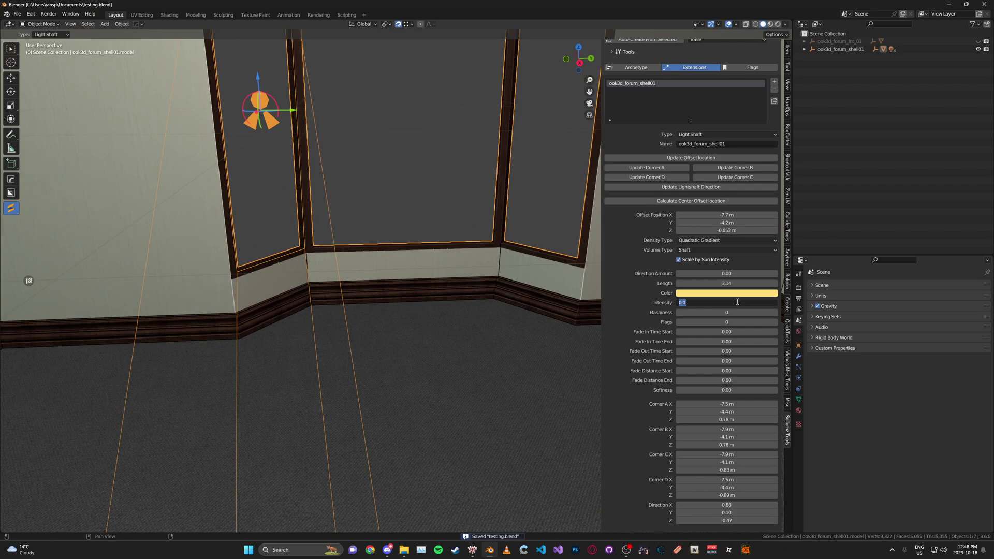
pyautogui.write('6')
pyautogui.press('Return')
pyautogui.scroll(3, 439, 235)
pyautogui.click(730, 304)
pyautogui.write('8')
pyautogui.press('Return')
pyautogui.hotkey('ctrl', 's')
# Set the light shaft's flashiness to 36.
pyautogui.keyDown('shift'); pyautogui.moveTo(460, 228); pyautogui.dragTo(479, 268, button='middle'); pyautogui.keyUp('shift')
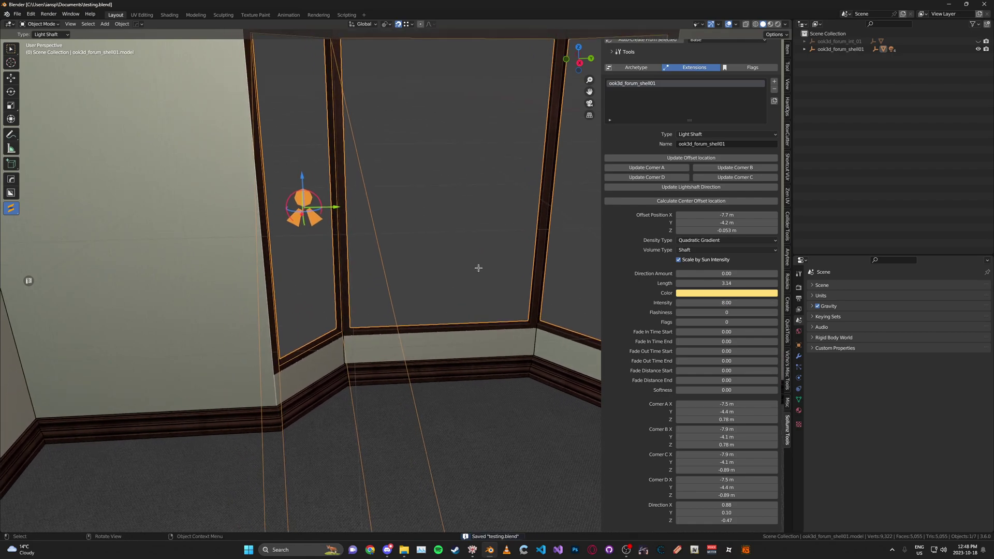
pyautogui.scroll(4, 473, 259)
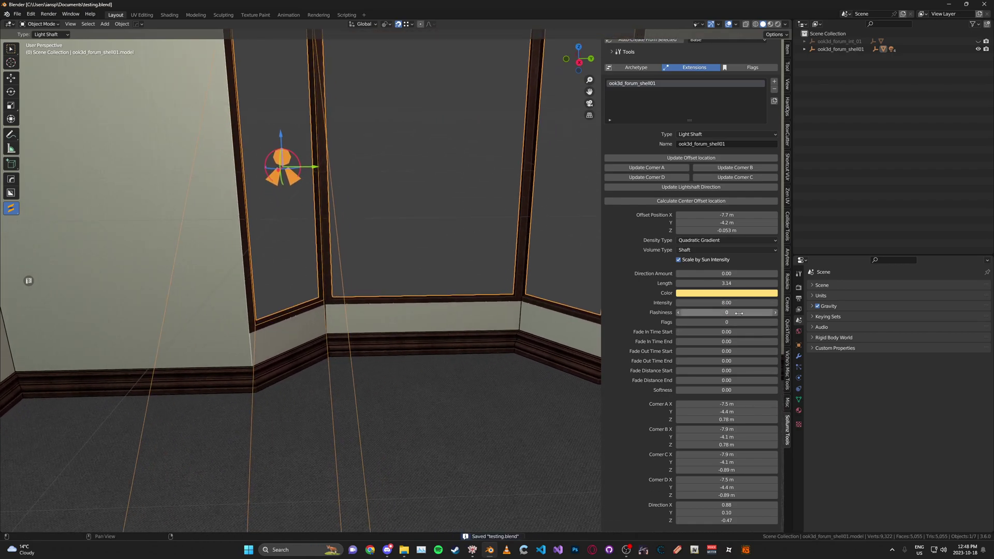
pyautogui.click(739, 312)
pyautogui.write('36')
pyautogui.press('Return')
pyautogui.moveTo(366, 237); pyautogui.dragTo(437, 289, button='middle')
pyautogui.moveTo(431, 248); pyautogui.dragTo(441, 280, button='middle')
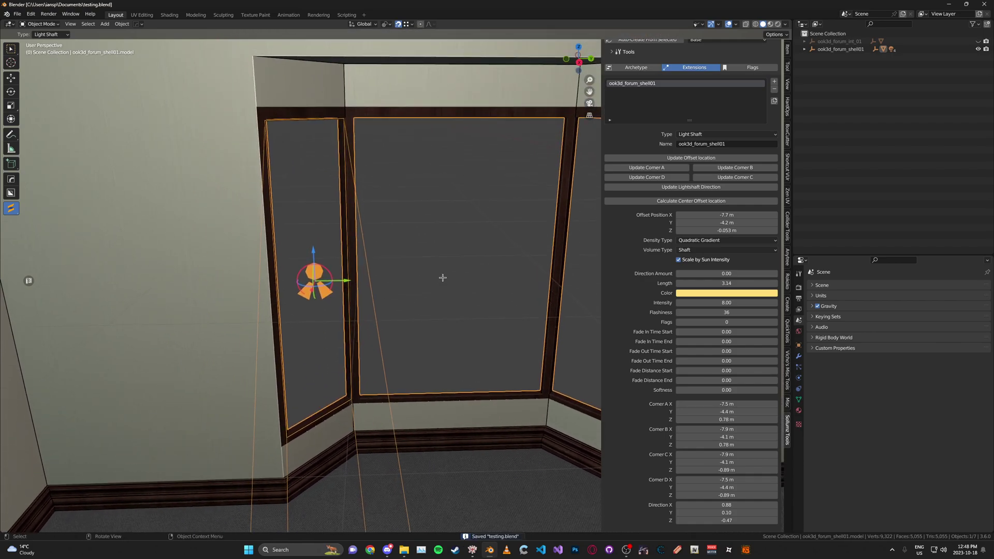
pyautogui.moveTo(443, 278); pyautogui.dragTo(500, 213, button='middle')
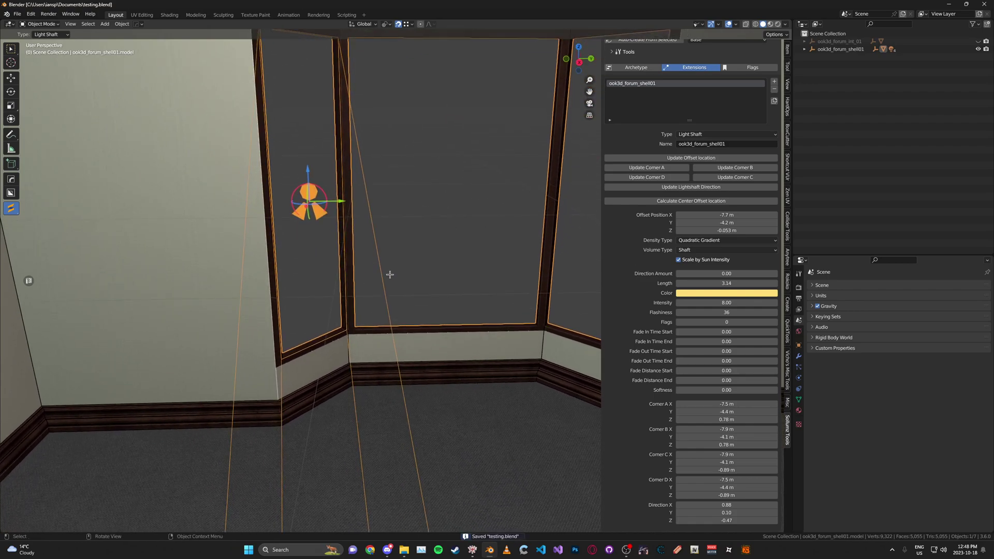